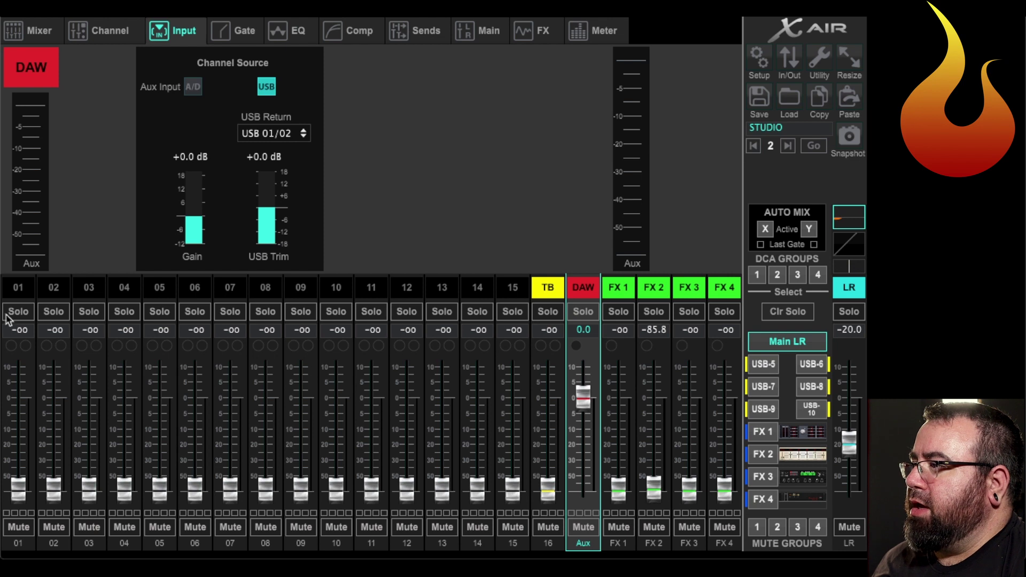
- Show channel 01's Input page with its channel insert in X AIR Edit
click(19, 294)
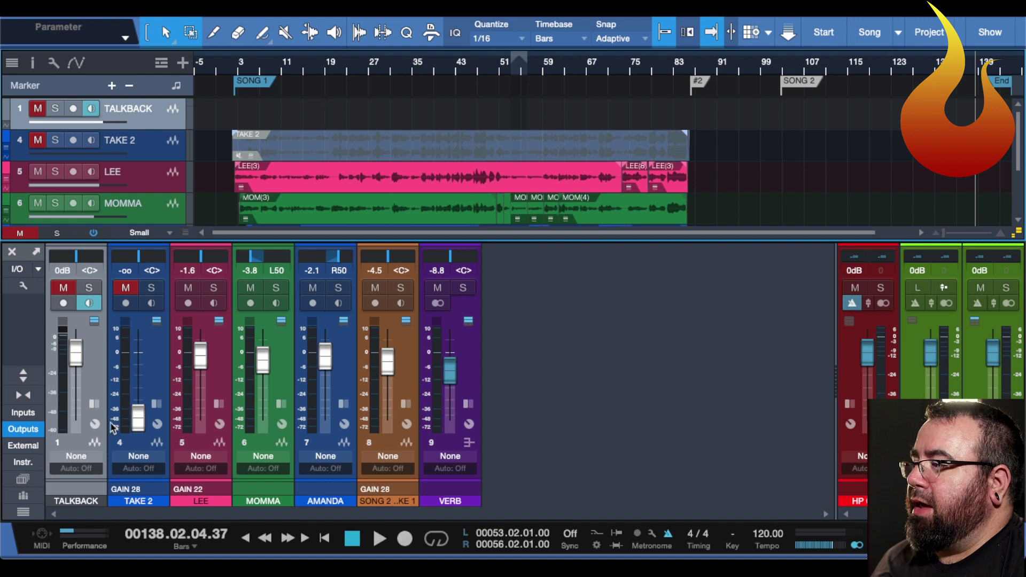
- Select the TAKE 2 track in Studio One's console
click(134, 503)
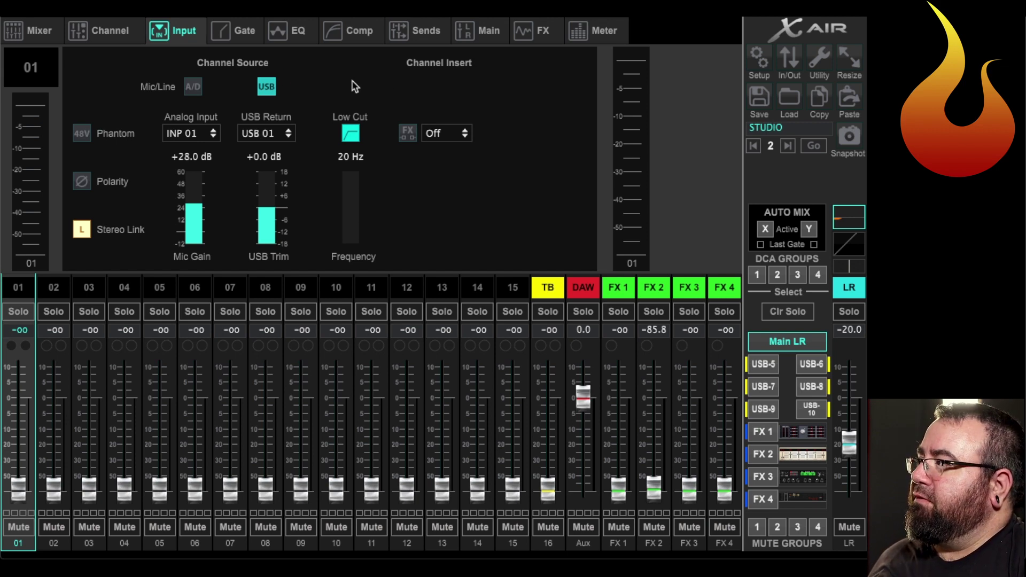
- Open X AIR Edit's In/Out patching and view the Aux Out and USB Sends routing
click(793, 62)
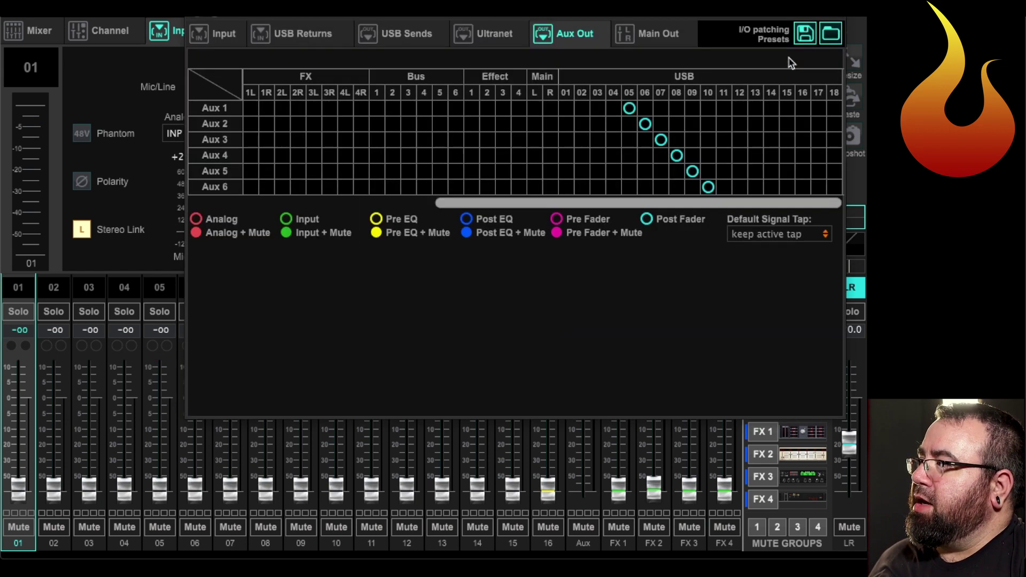
click(421, 35)
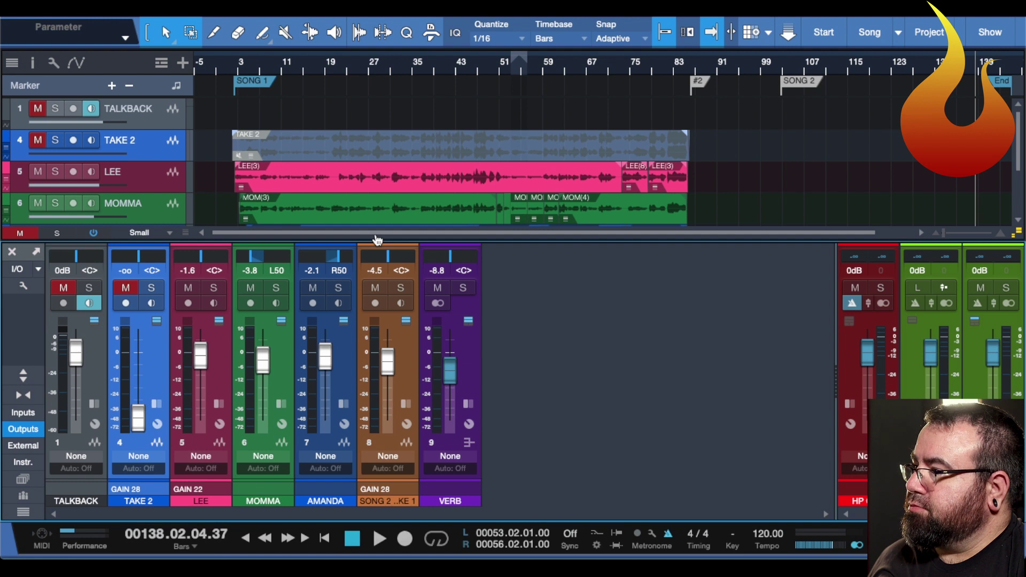
- Open Song Setup's Audio I/O Setup, review the inputs around input 9, then show the Outputs routing
click(18, 273)
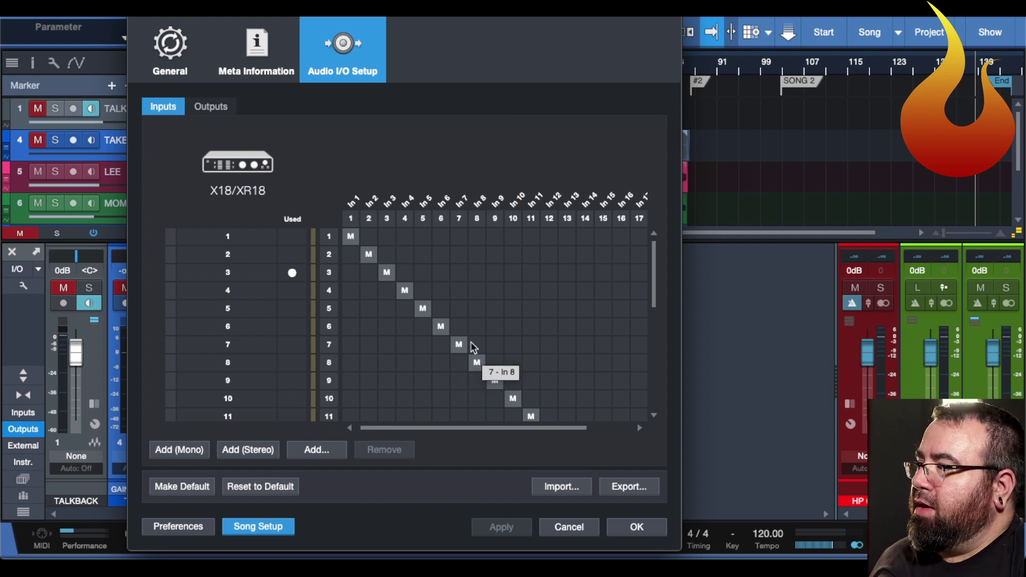
click(222, 385)
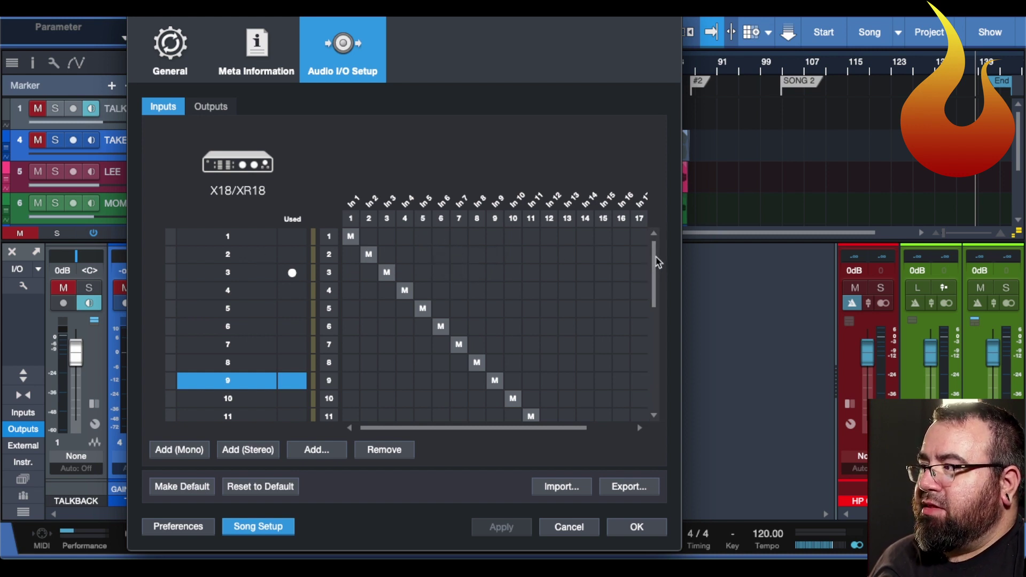
drag(658, 262, 654, 364)
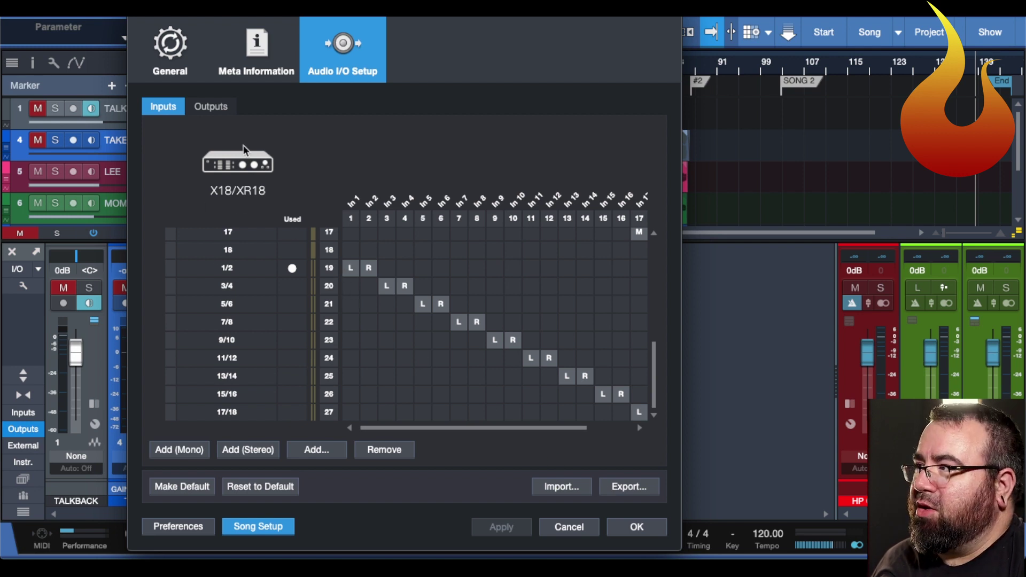
click(206, 109)
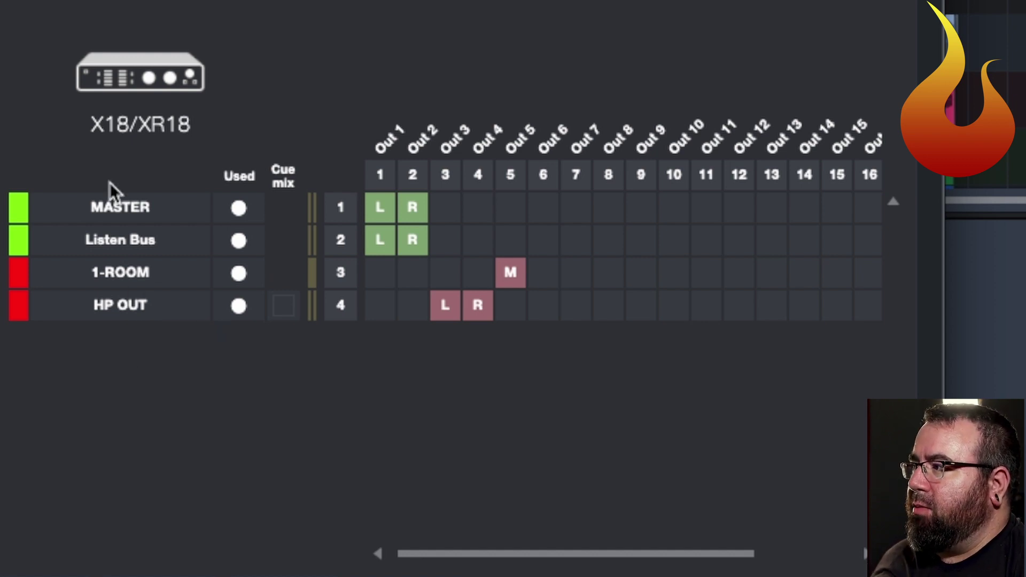
- Select the MASTER output row in Studio One's Audio I/O Outputs
click(123, 209)
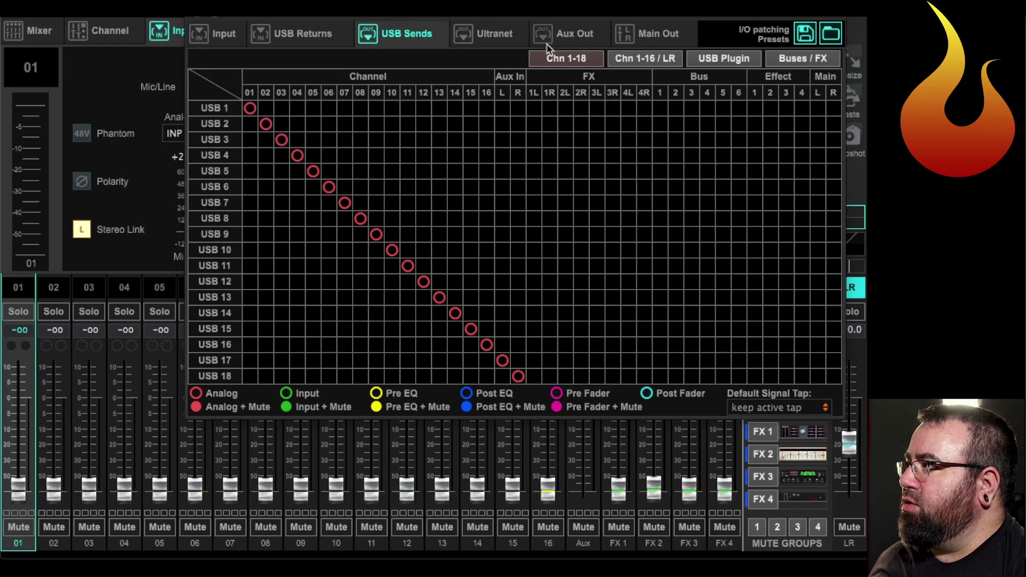
- Close I/O patching, check the DAW aux's USB source, and show the main LR EQ's -4.25 dB low shelf
click(197, 18)
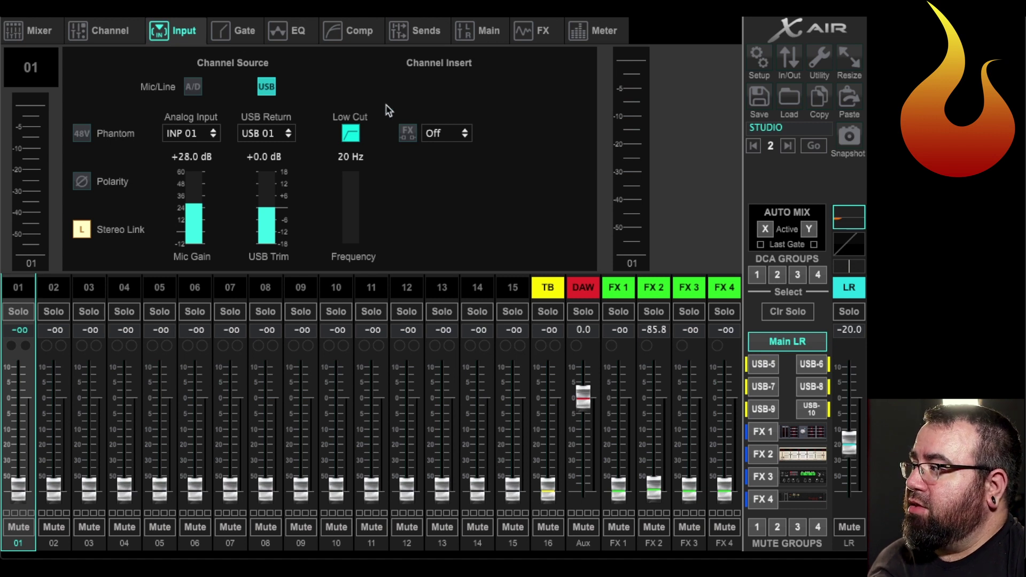
click(581, 288)
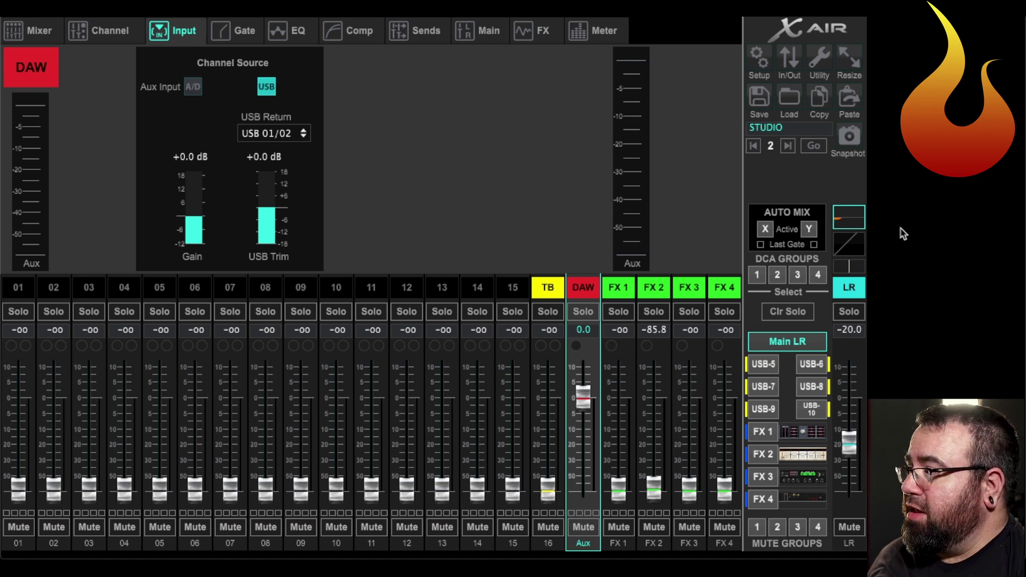
click(851, 221)
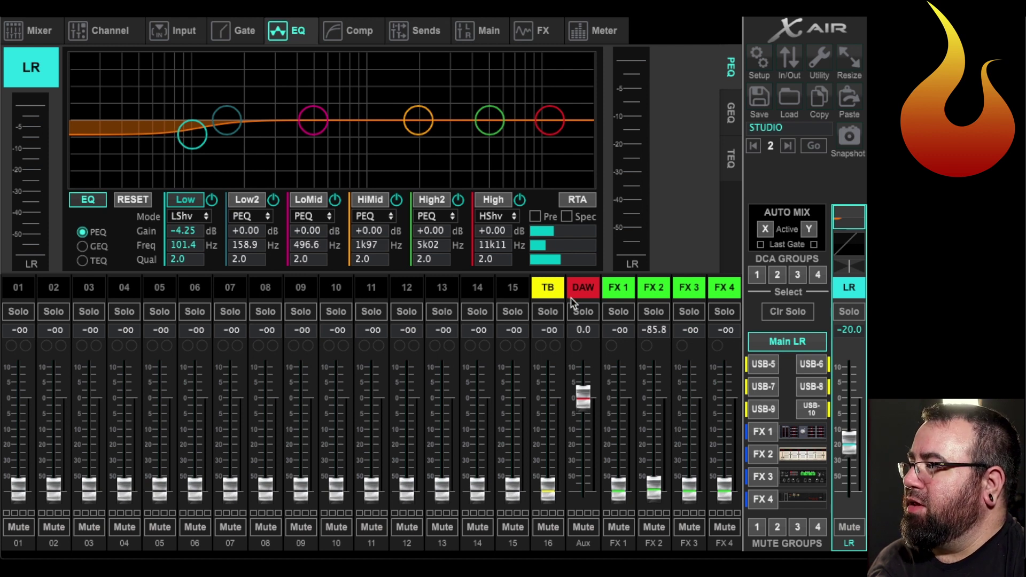
- Show the DAW aux channel's EQ, select the HP OUT output, and reopen the In/Out patching
click(583, 288)
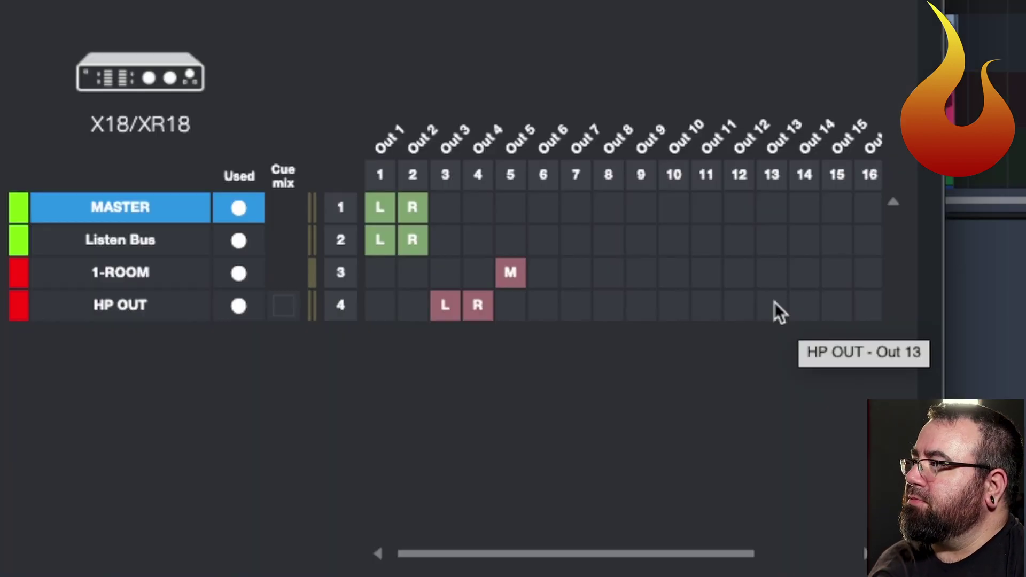
click(97, 307)
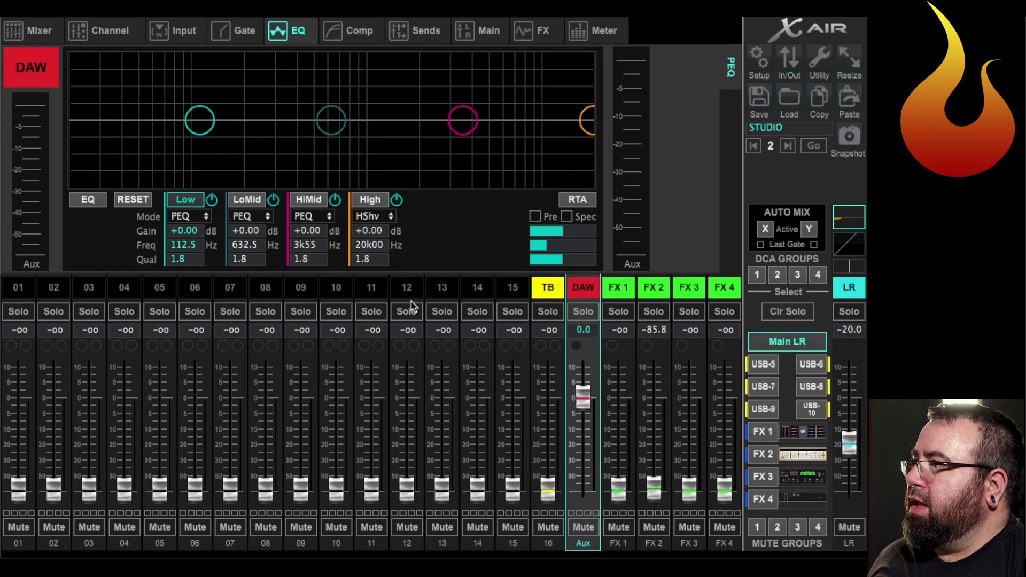
click(790, 63)
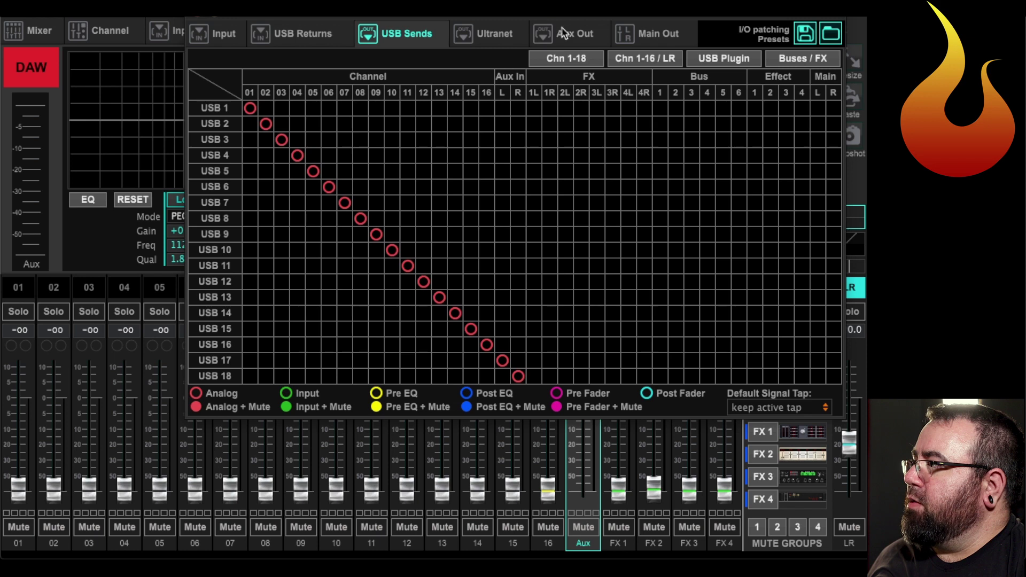
- Check Main Out routing and the 1-ROOM output, then show Aux 1–6 fed from USB 05–10
click(658, 35)
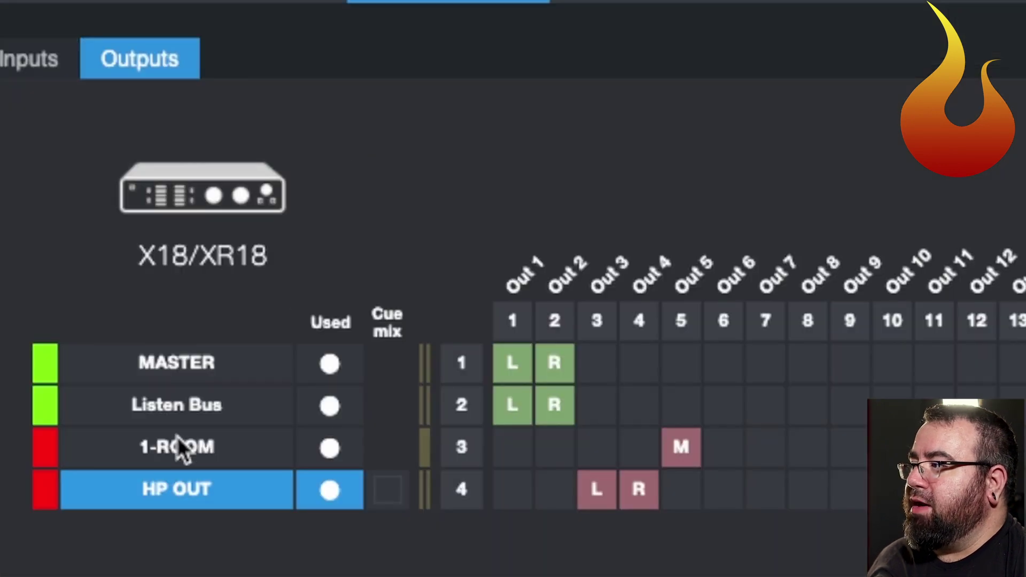
click(179, 448)
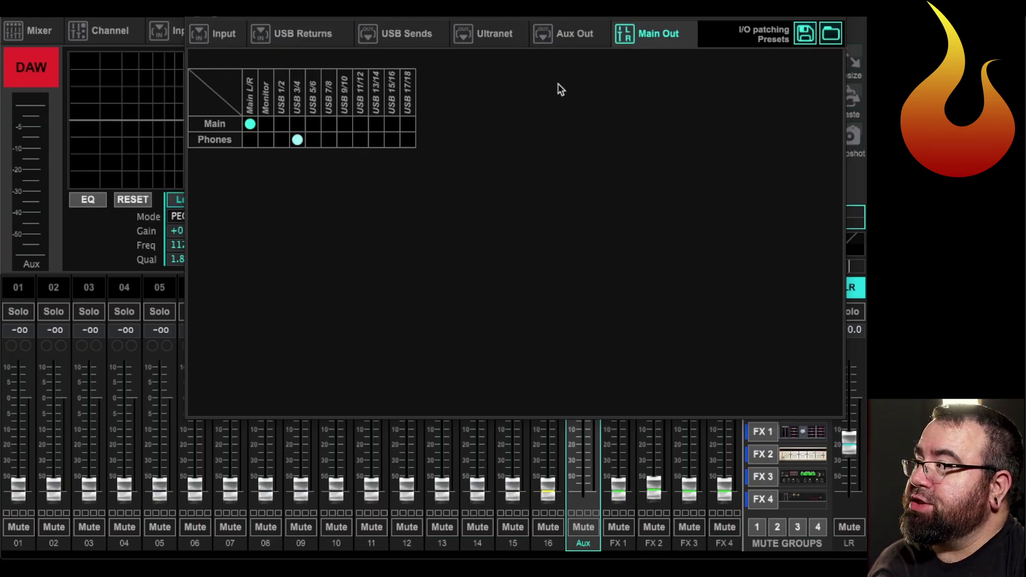
click(561, 38)
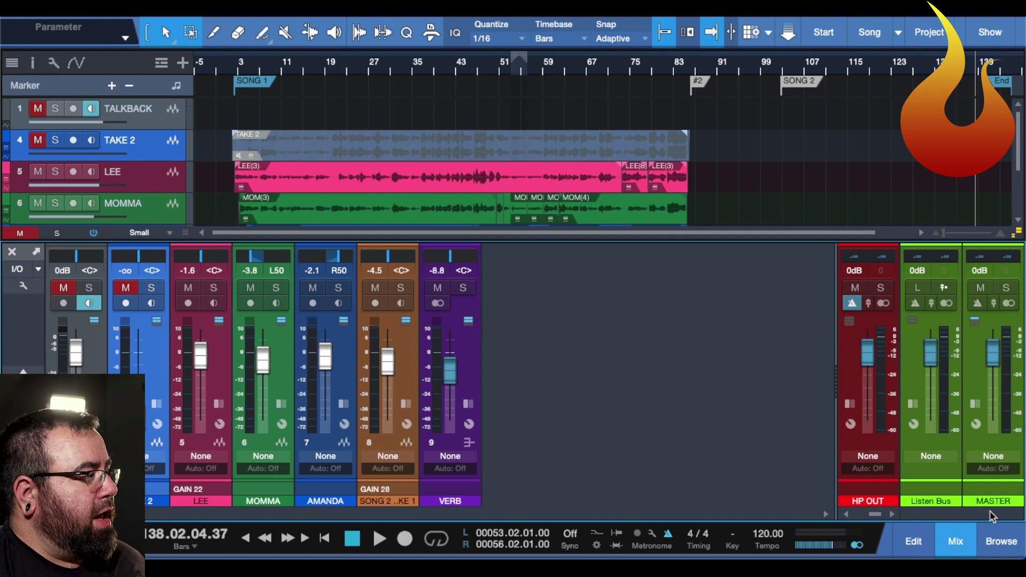
- Select the MASTER, then the Listen Bus channel, and bring up the mixer's listen bus options
click(995, 500)
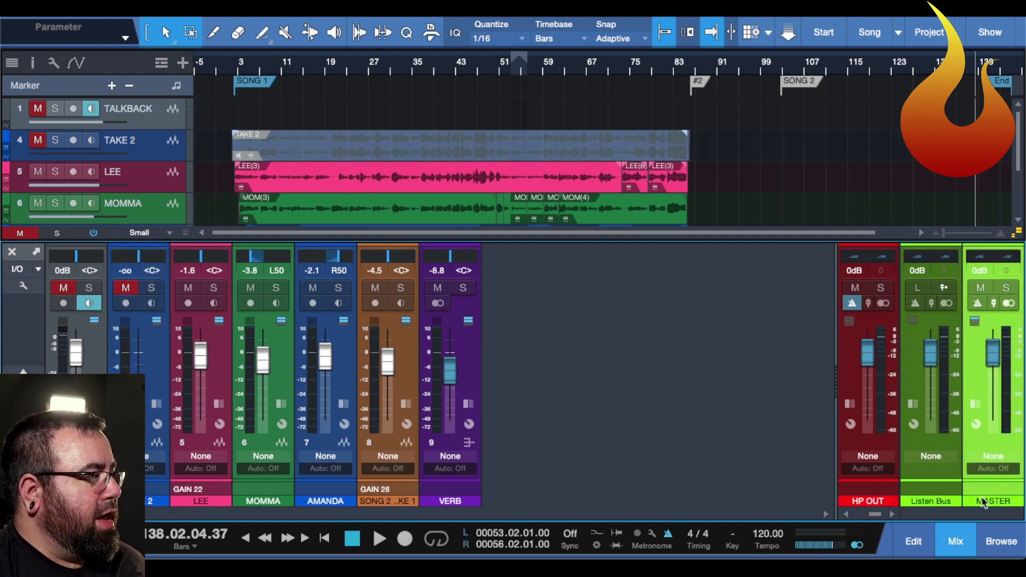
click(931, 487)
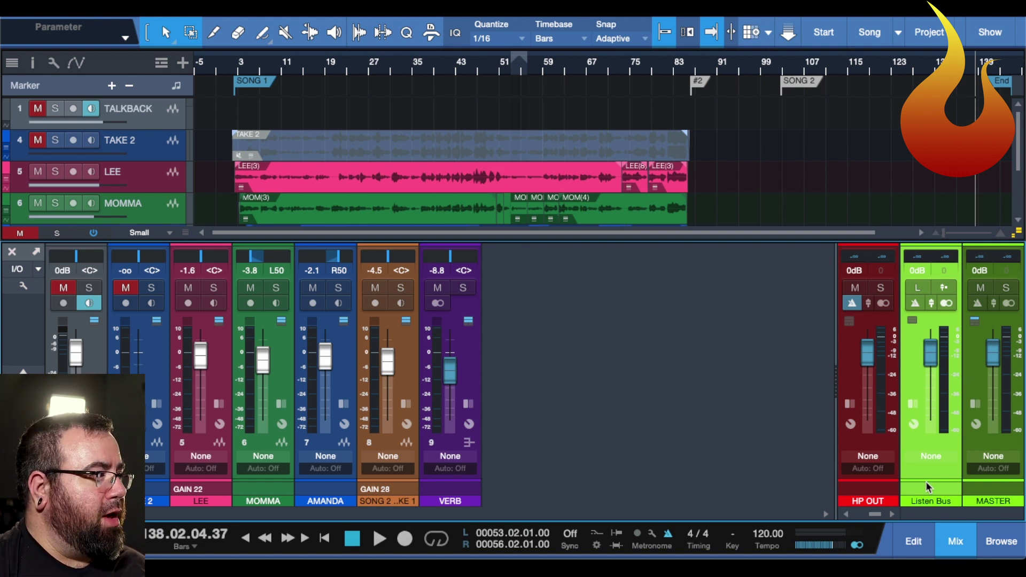
right_click(646, 408)
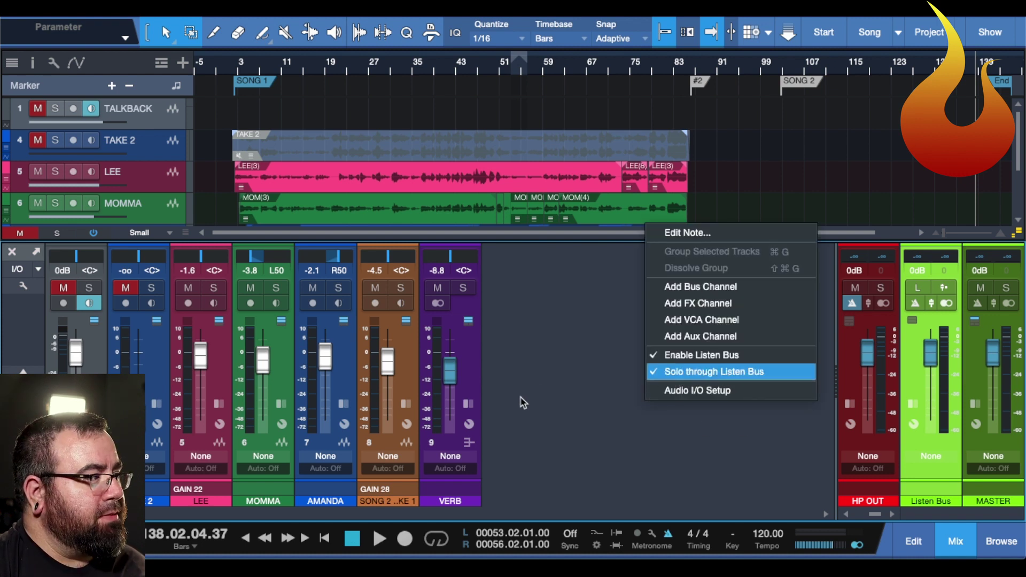
- Confirm Enable Listen Bus and Solo through Listen Bus are on, then select the TALKBACK channel
click(560, 402)
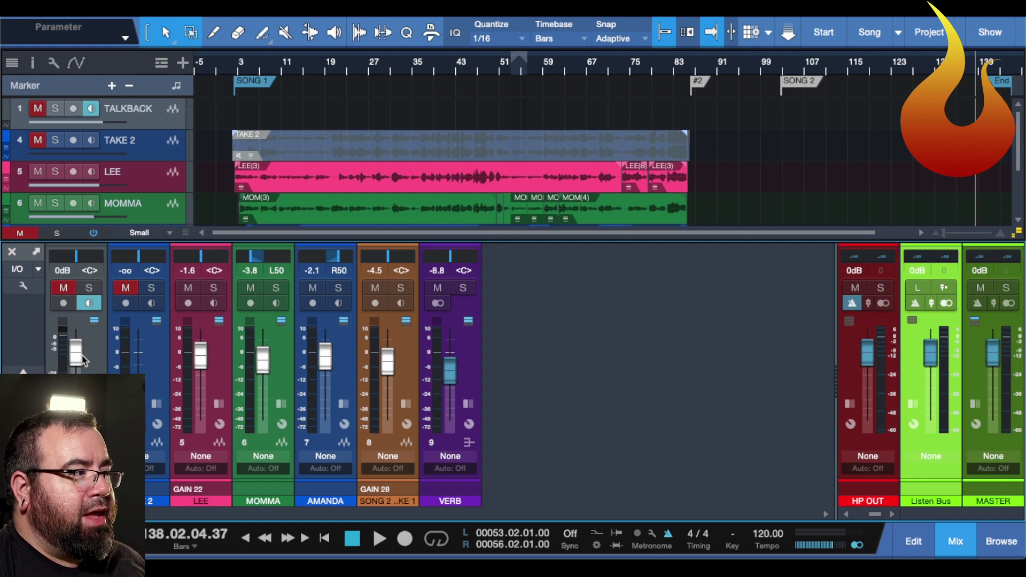
click(97, 361)
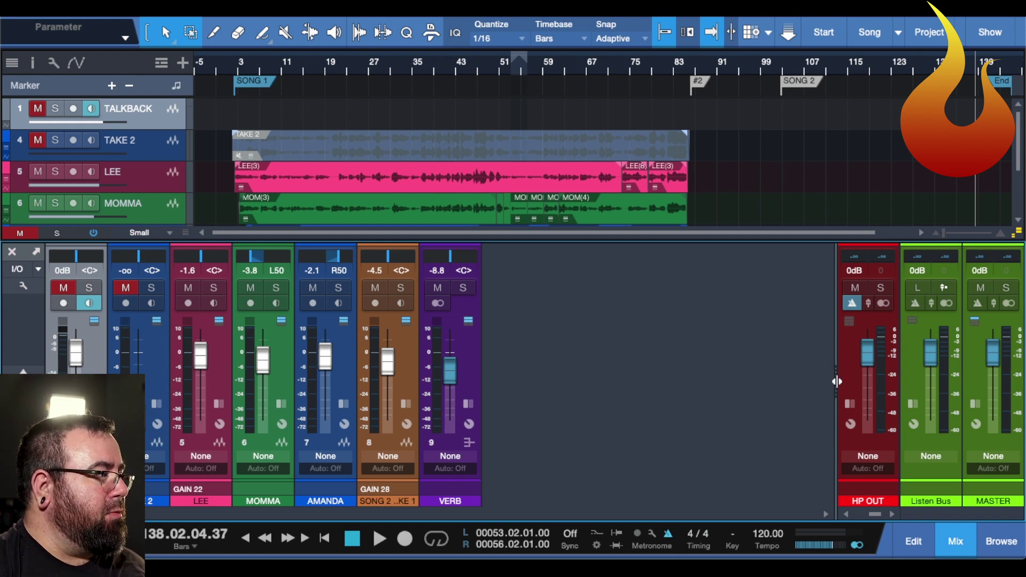
- Reveal the 1-ROOM output beside HP OUT, turn off its metronome click, and select 1-ROOM
drag(837, 381, 724, 383)
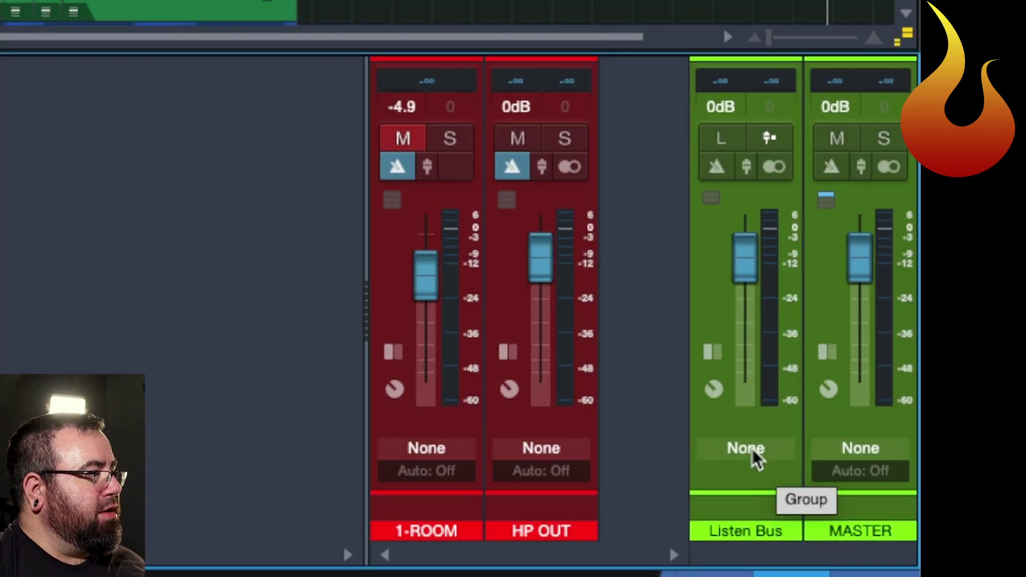
click(396, 167)
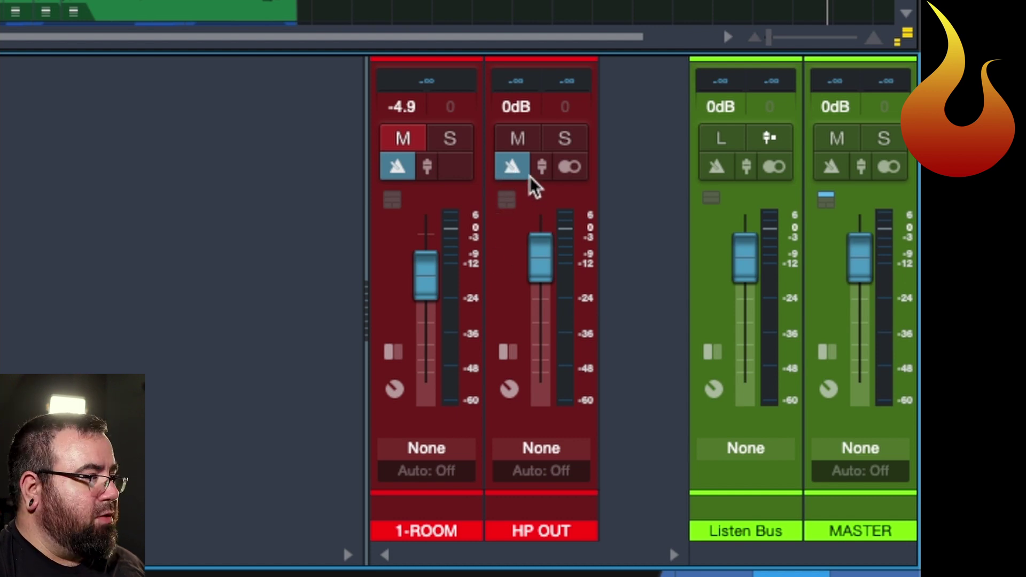
click(447, 531)
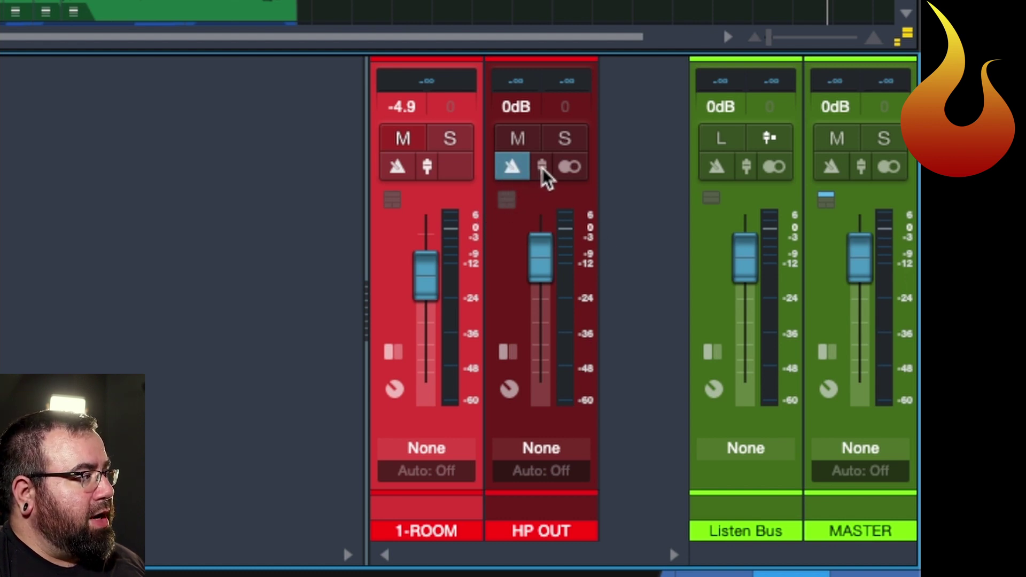
- Set HP OUT's click volume to +1.0 dB and solo the HP OUT output
drag(543, 169, 524, 507)
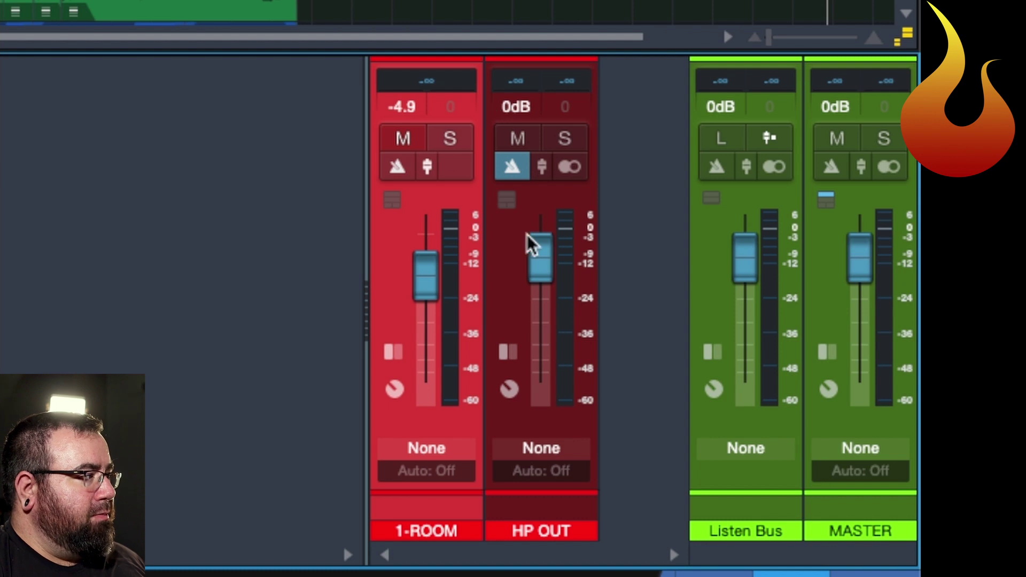
click(564, 137)
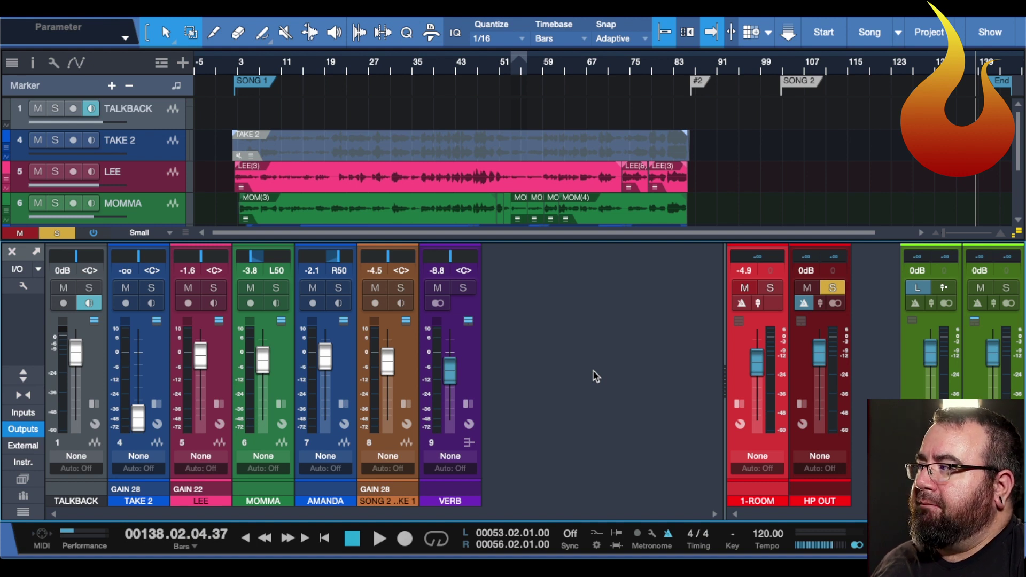
click(23, 375)
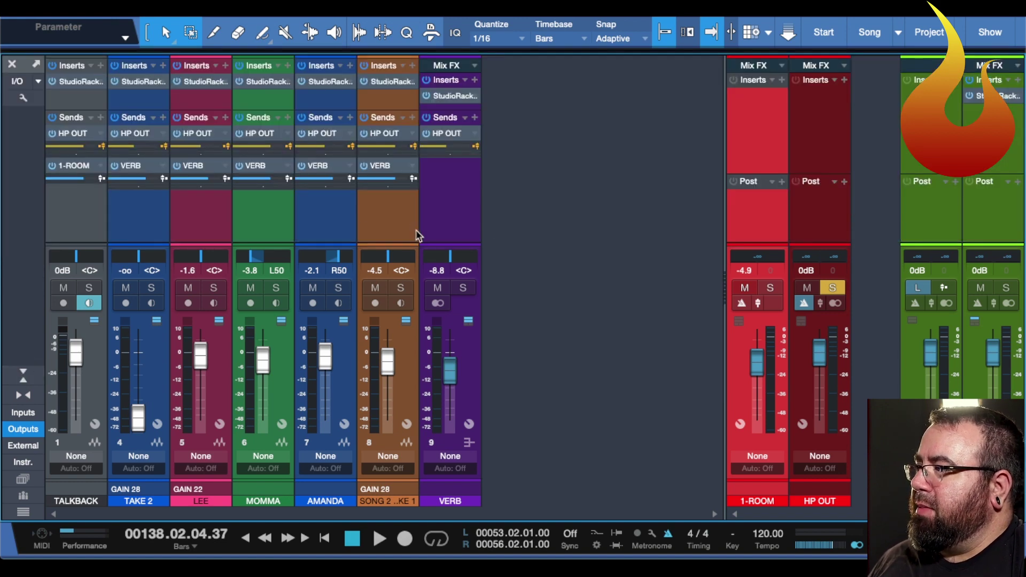
drag(421, 245, 431, 191)
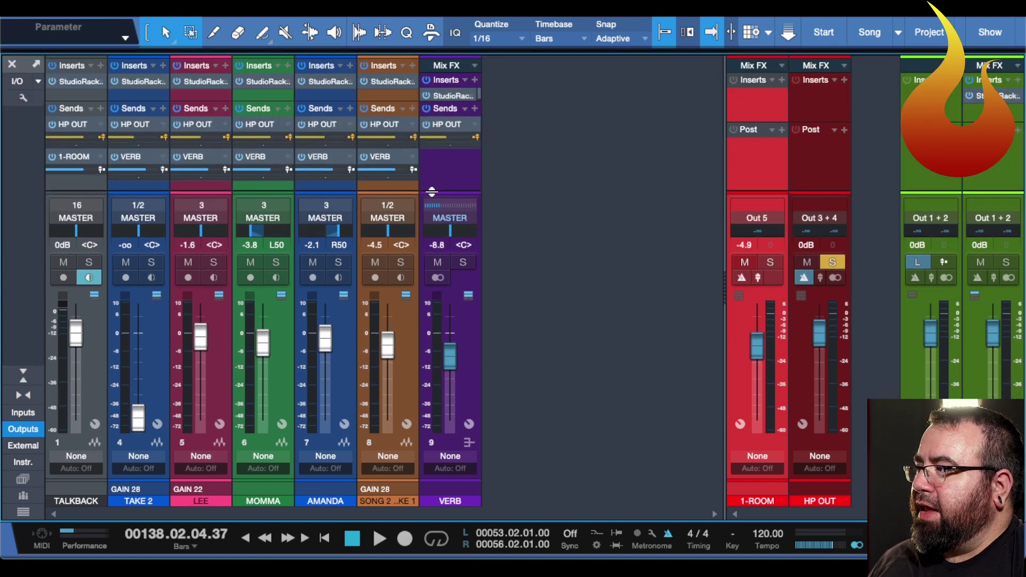
click(16, 375)
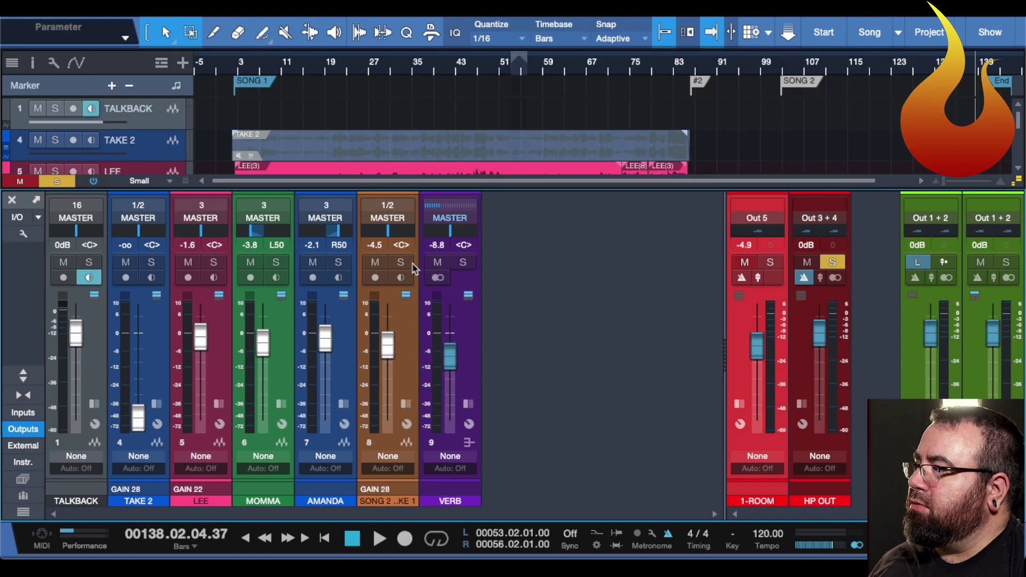
drag(527, 187, 525, 419)
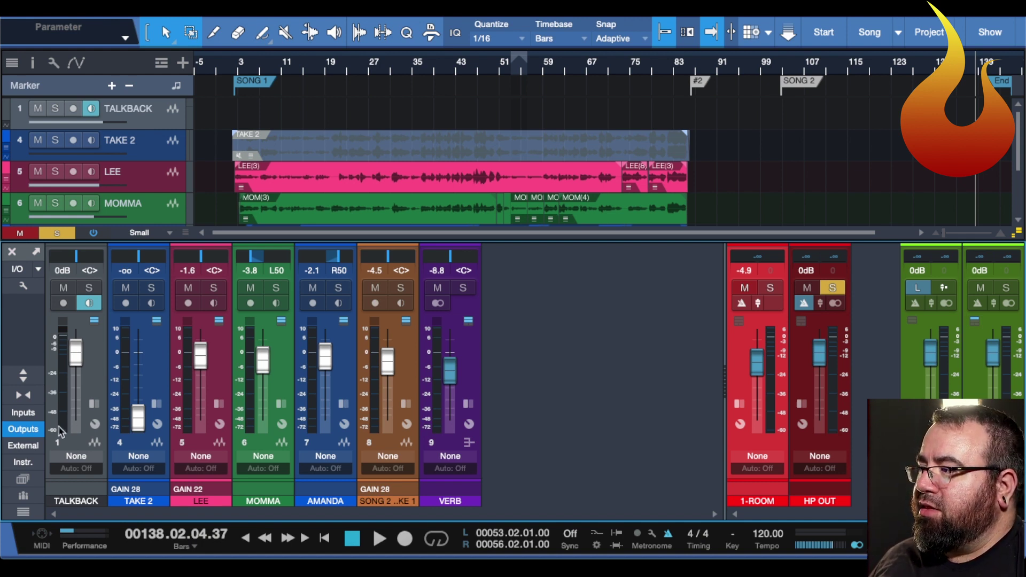
- Show the Talkback channel's inserts and sends in the compact mixer, checking neighbouring channels
click(94, 404)
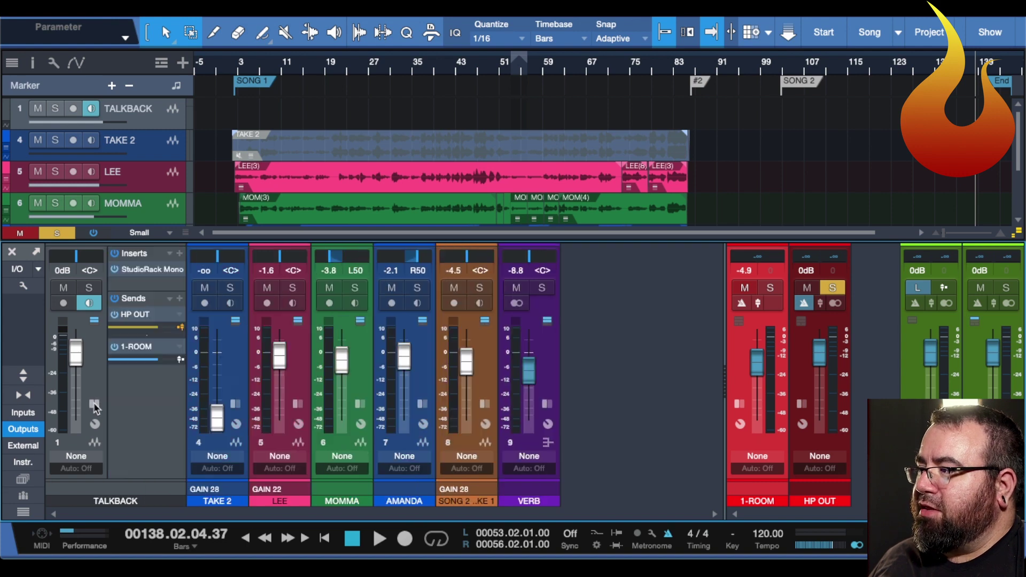
key(Down)
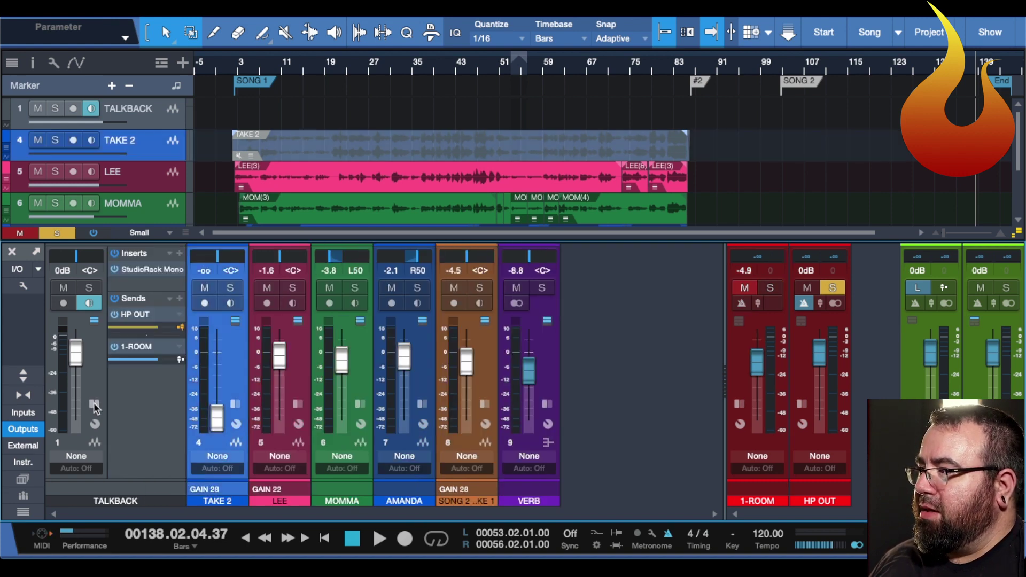
key(Down)
key(Up)
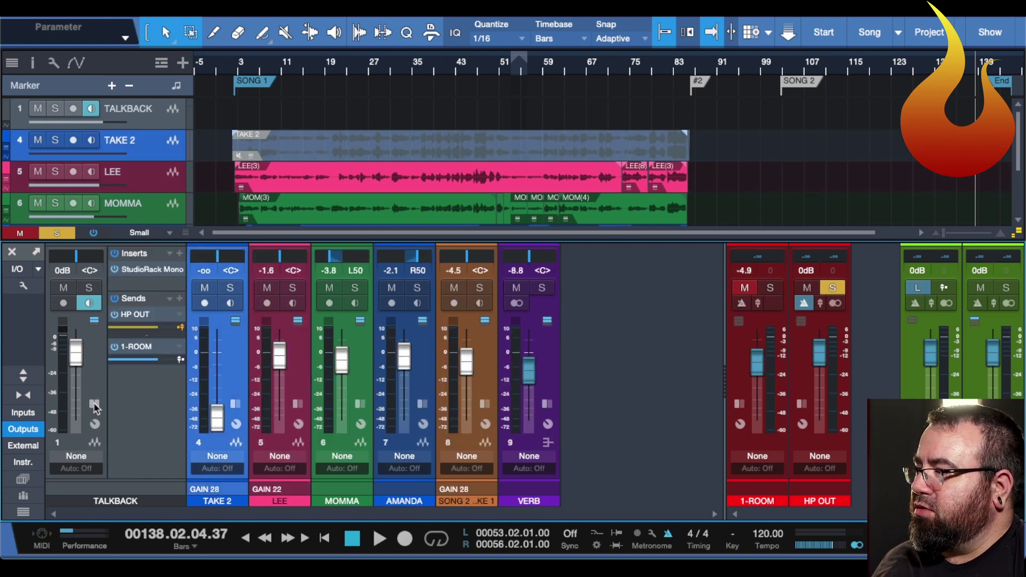
click(235, 403)
click(236, 406)
- Step through the AMANDA and SONG 2 - TAKE 1 channels' inserts and sends, returning to TALKBACK
key(Up)
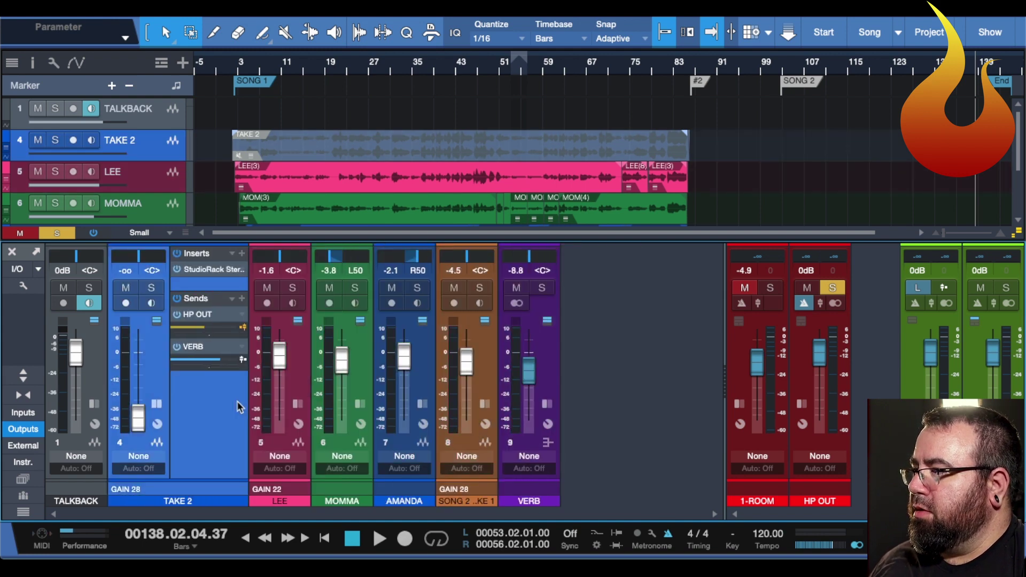
key(Down)
key(Down)
key(Up)
key(Up)
key(Up)
key(Down)
key(Down)
key(Down)
key(Down)
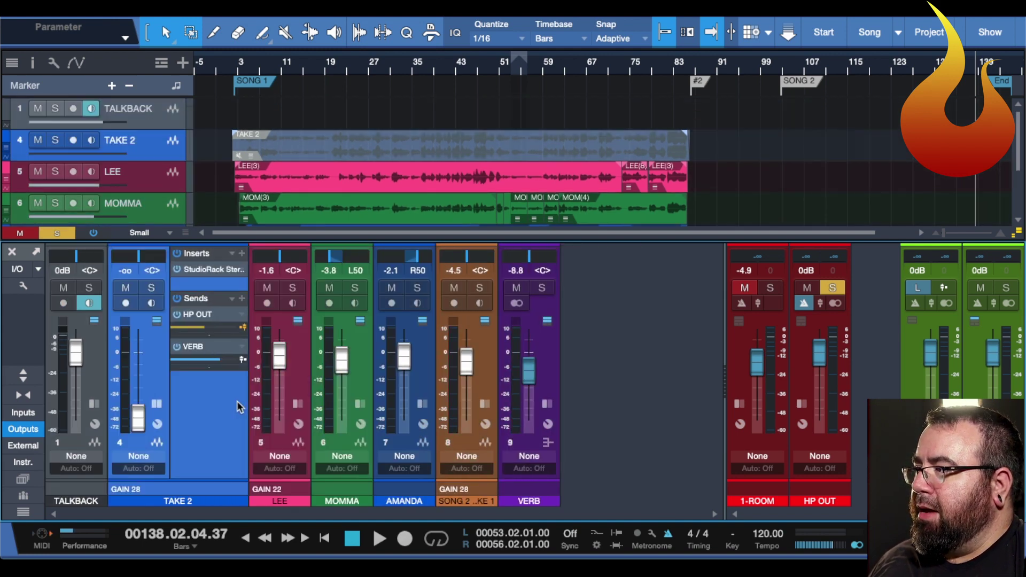
key(Down)
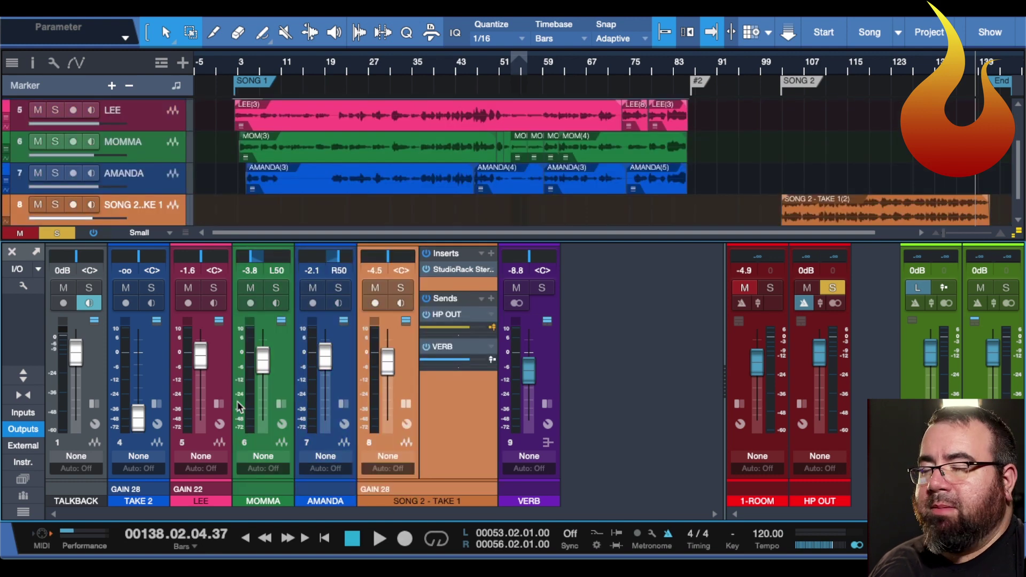
key(Up)
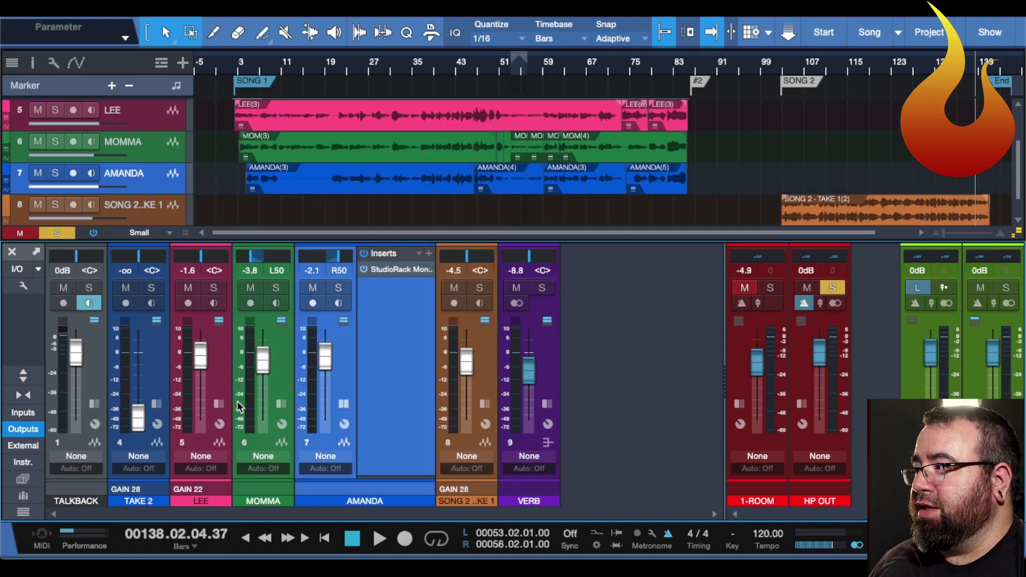
key(Up)
key(Up)
key(Up)
key(Up)
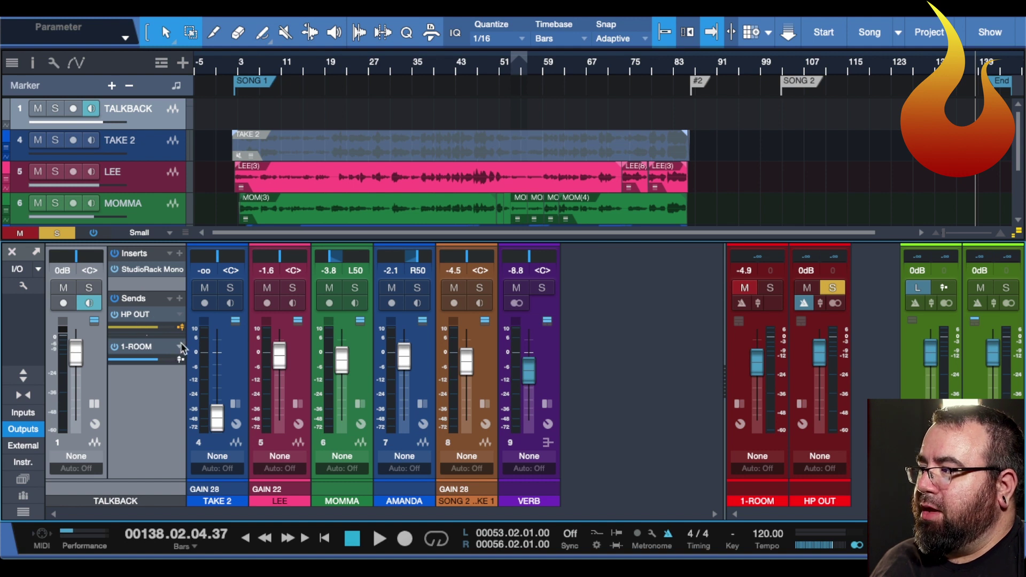
- Make Talkback's 1-ROOM send pre-fader, move to TAKE 2, and toggle the mixer Large then Small
click(181, 360)
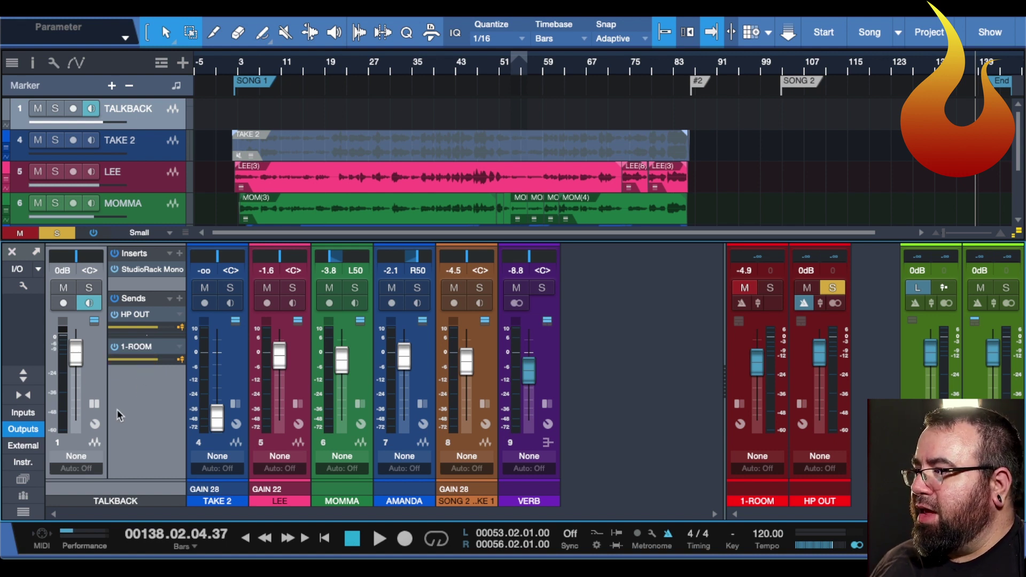
key(Down)
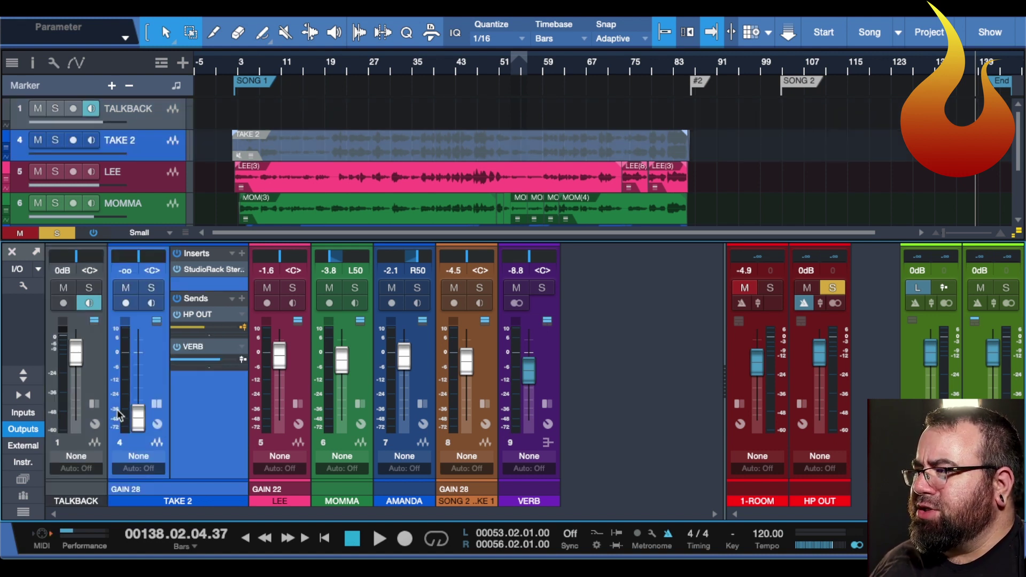
click(24, 377)
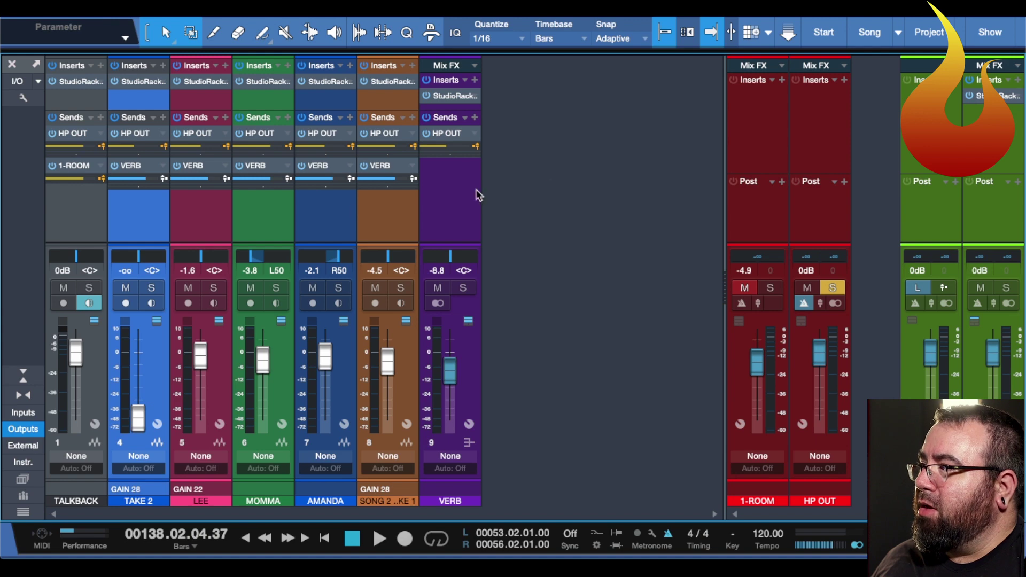
click(27, 377)
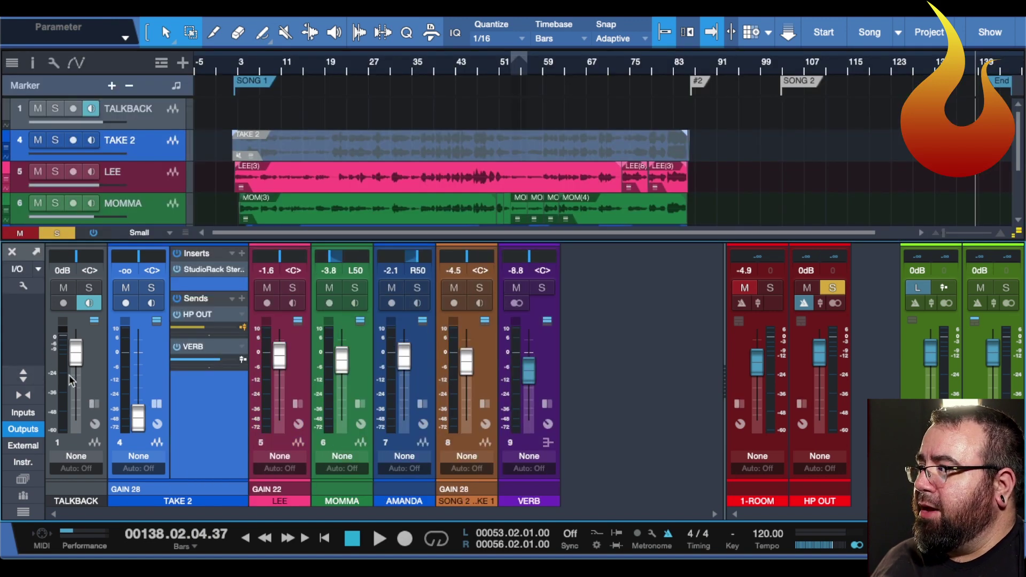